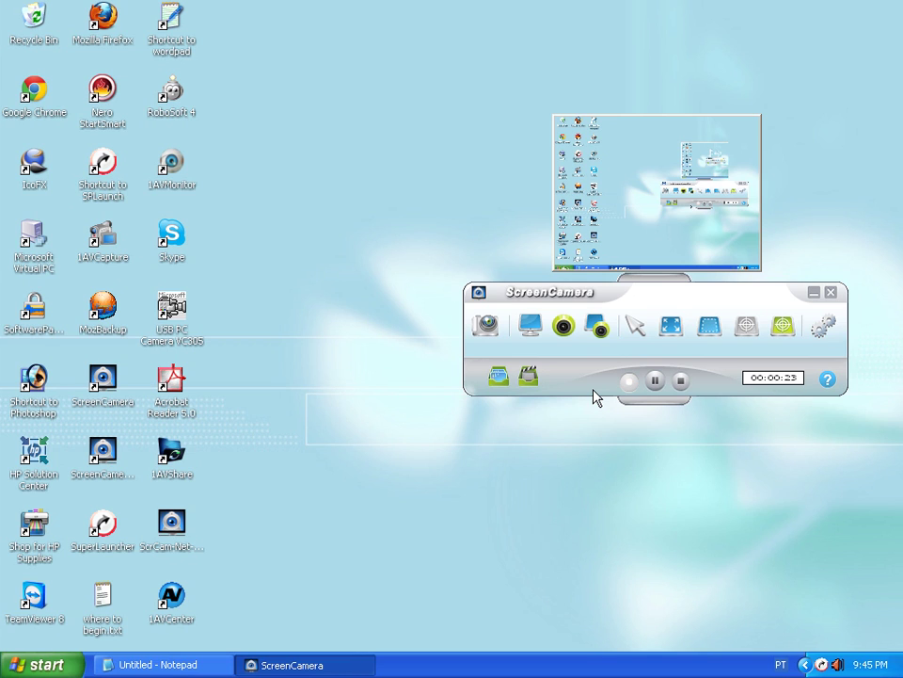
Snapshot the whole desktop and zoom in three steps on the captured image
click(484, 329)
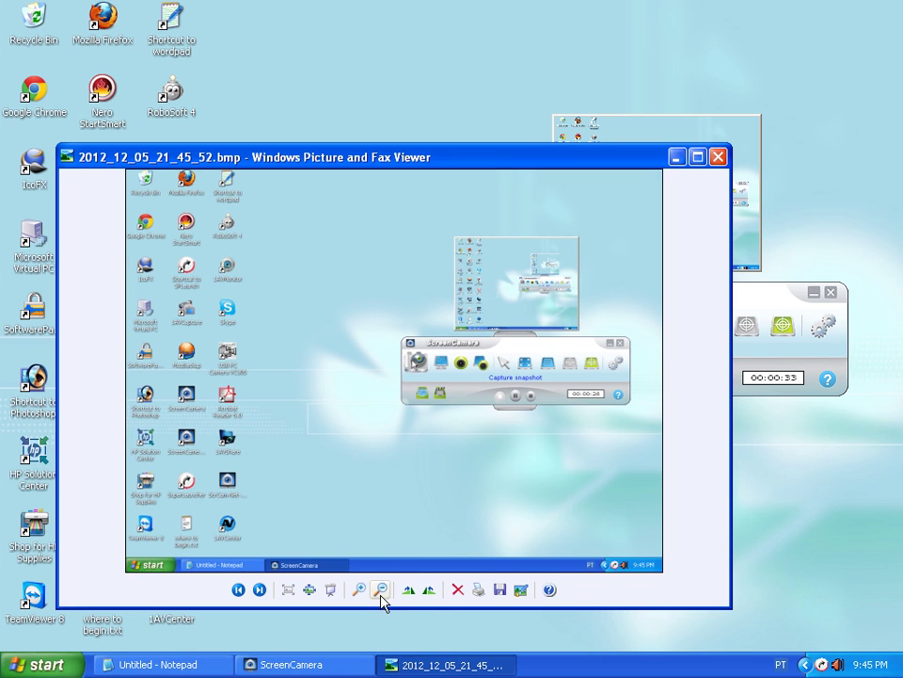
click(359, 589)
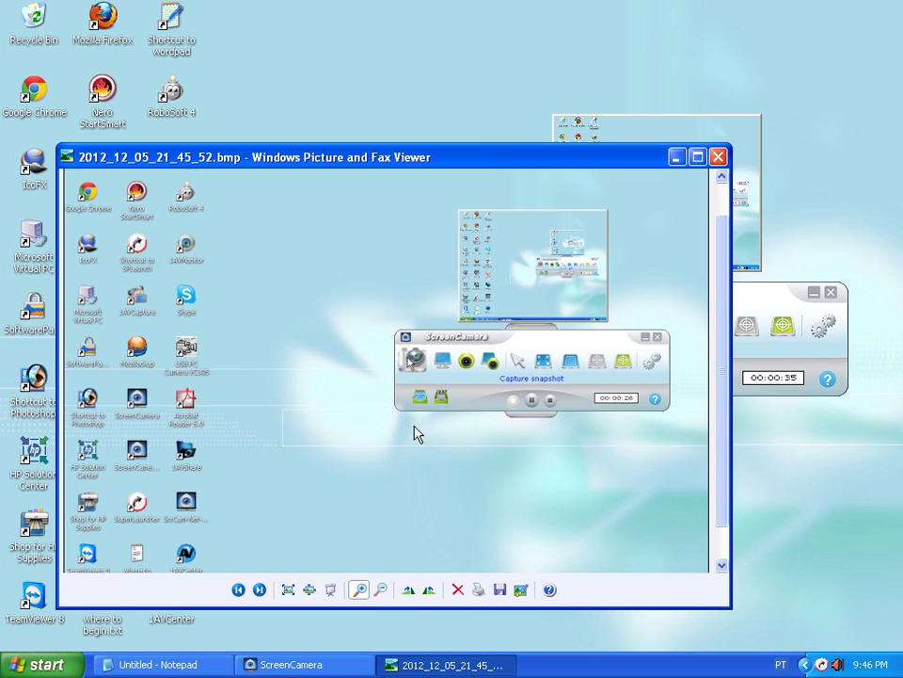
click(360, 589)
click(361, 589)
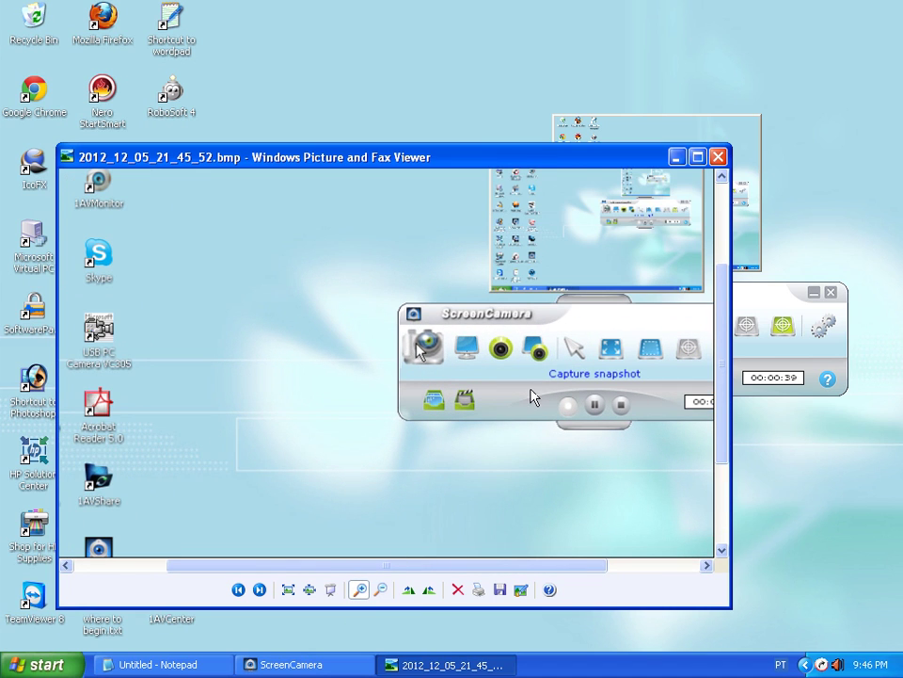
Close the picture viewer and drop the webcam overlay so only the desktop is recorded
click(718, 156)
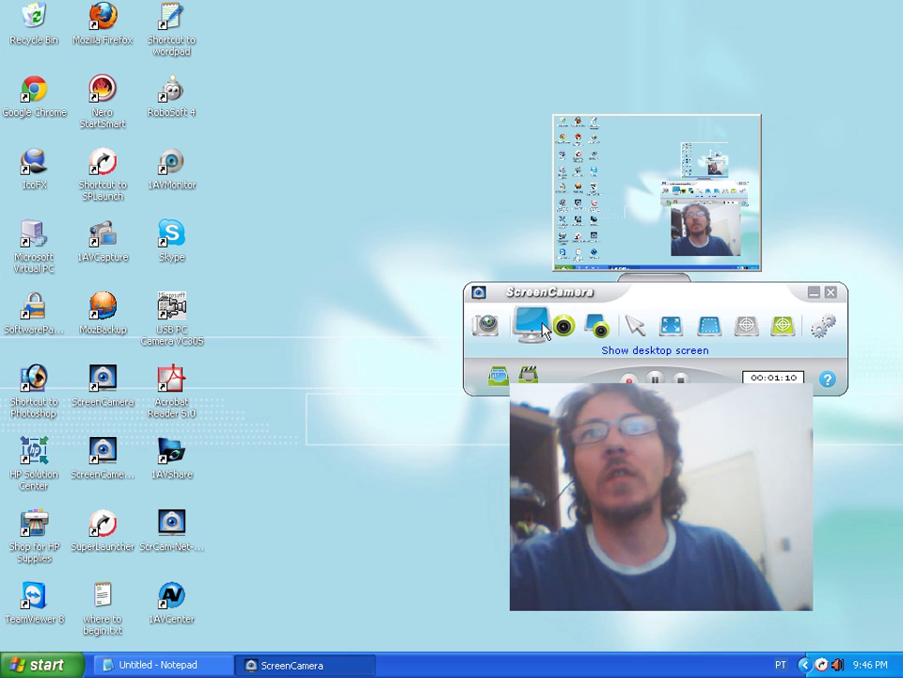
click(543, 324)
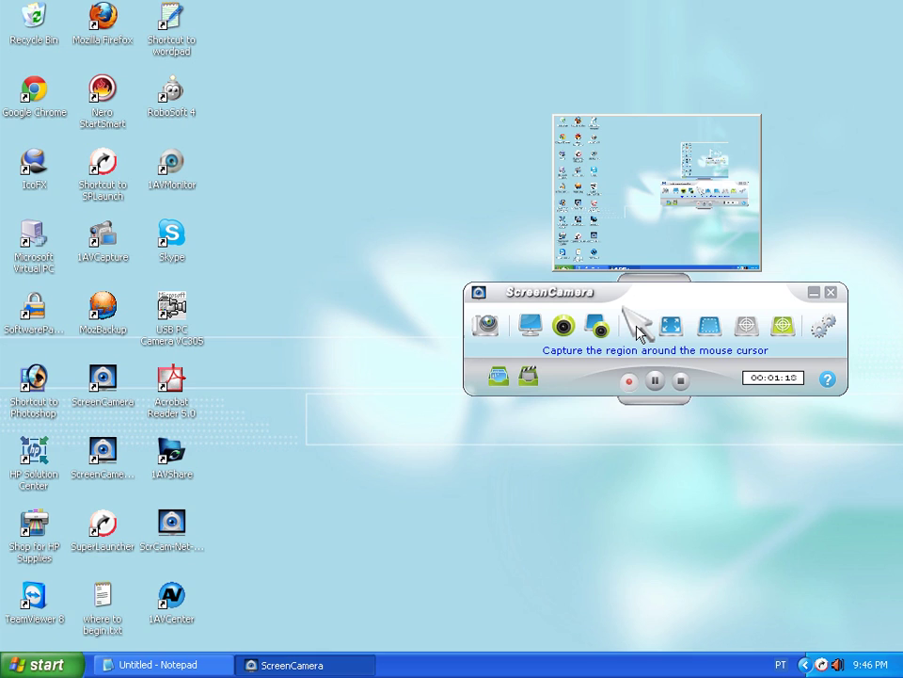
Choose 320x240 from the cursor-region capture size list
click(640, 329)
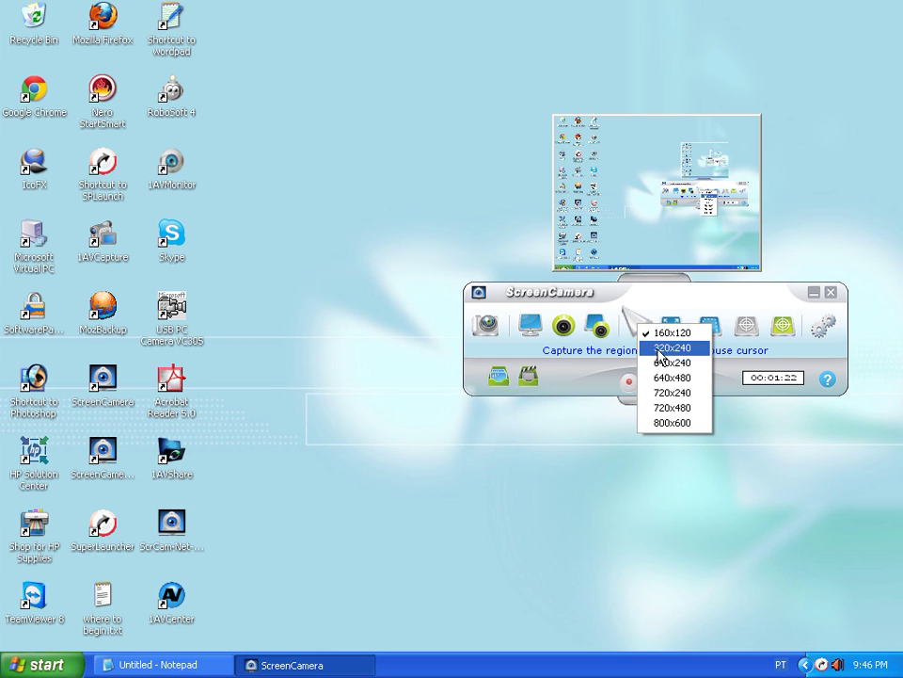
click(659, 349)
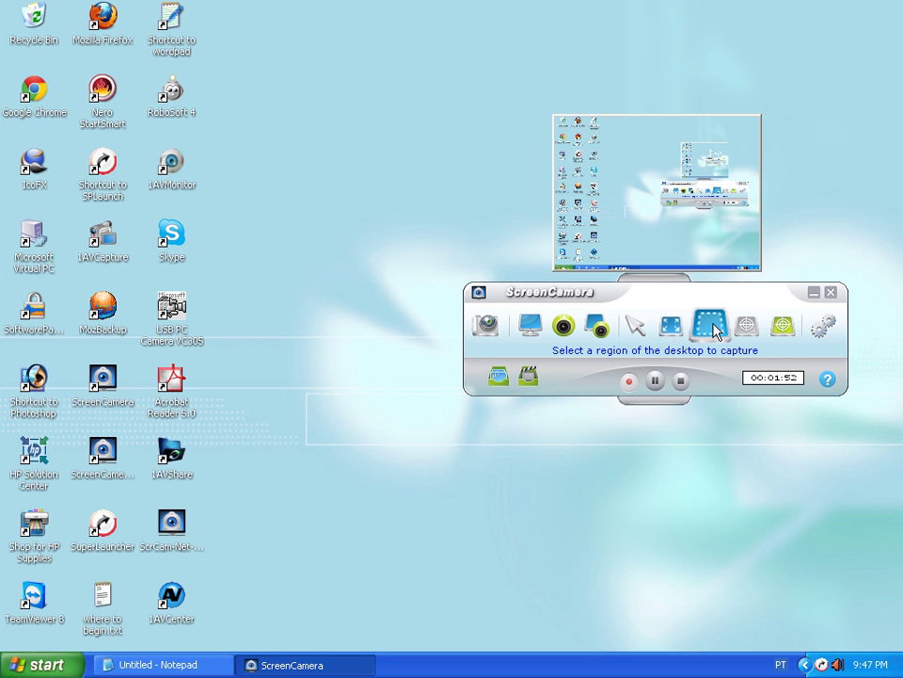
Review the region-capture resolutions without changing them, then restore Notepad from the taskbar
click(713, 328)
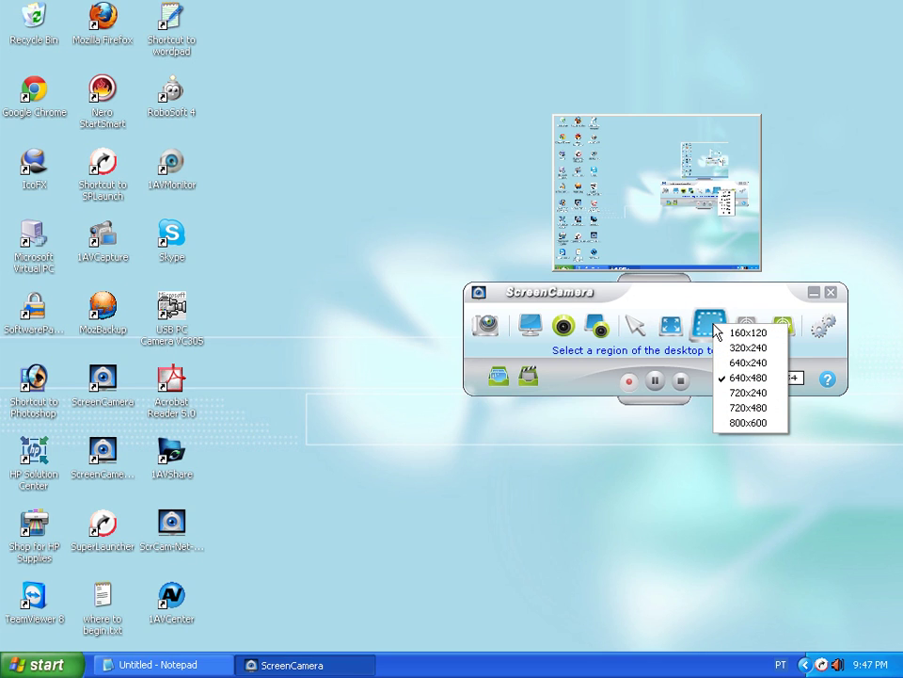
click(713, 327)
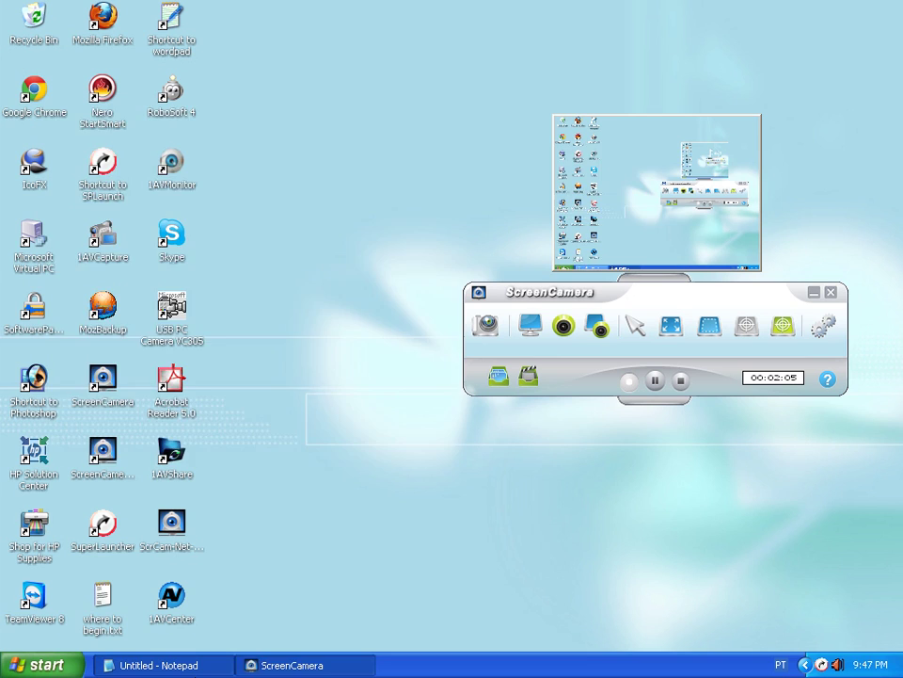
click(164, 665)
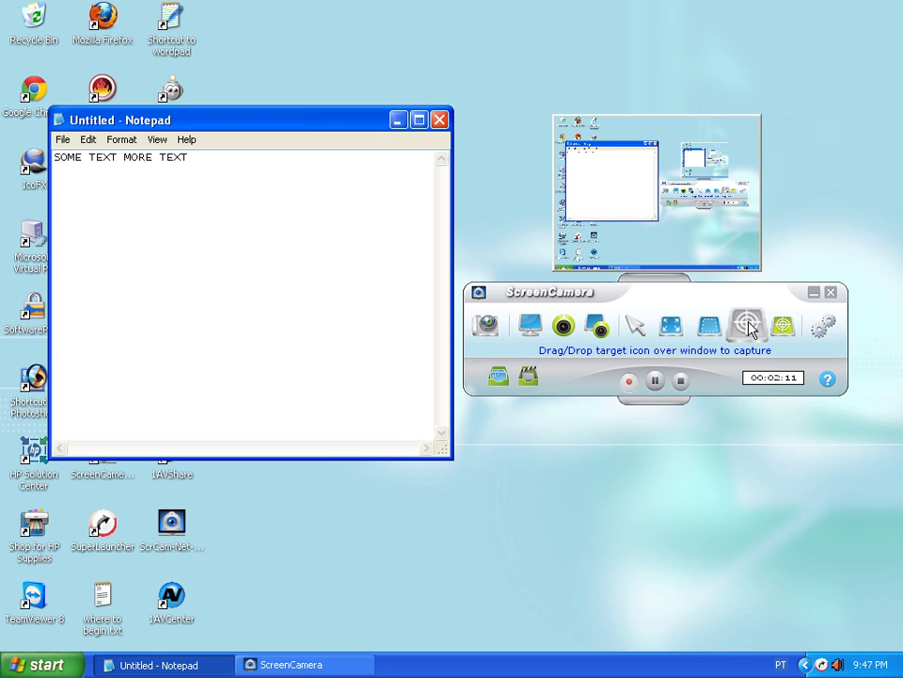
Target the Notepad window for capture and append 'SOME MORE TEXT' to its line
drag(748, 325, 249, 282)
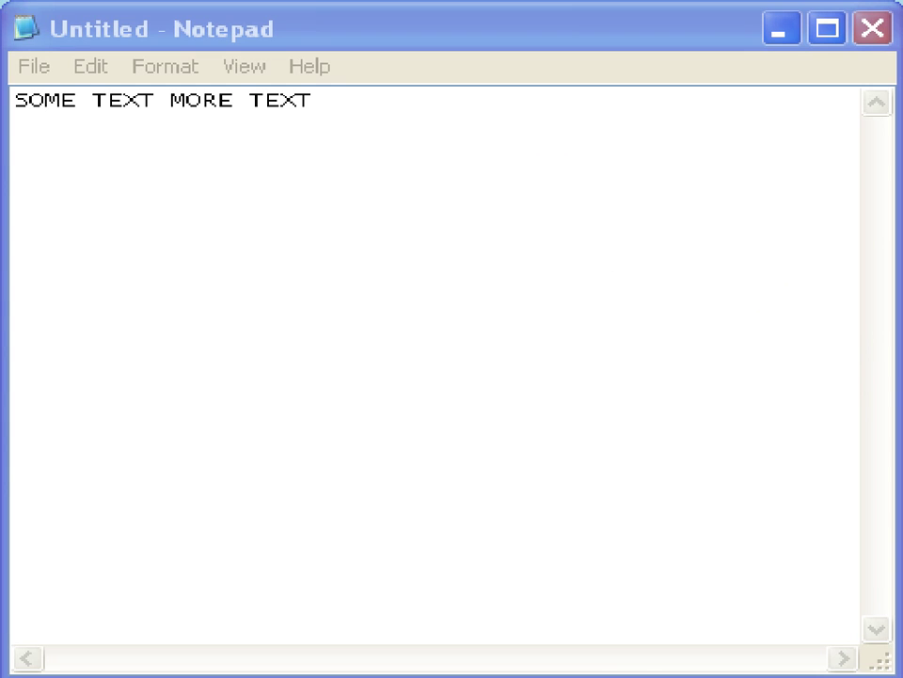
click(498, 136)
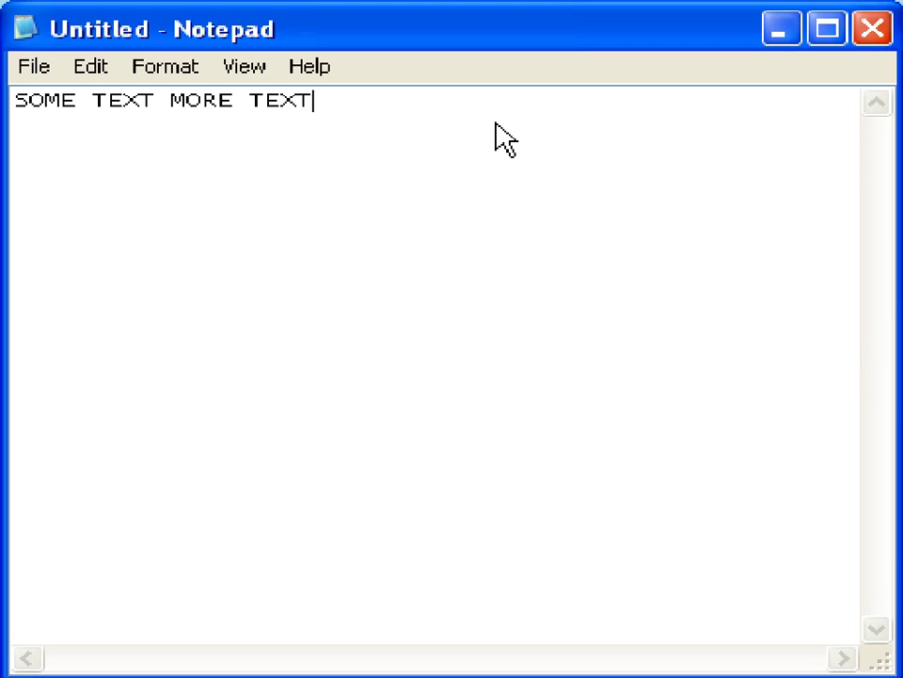
text( SOME MO)
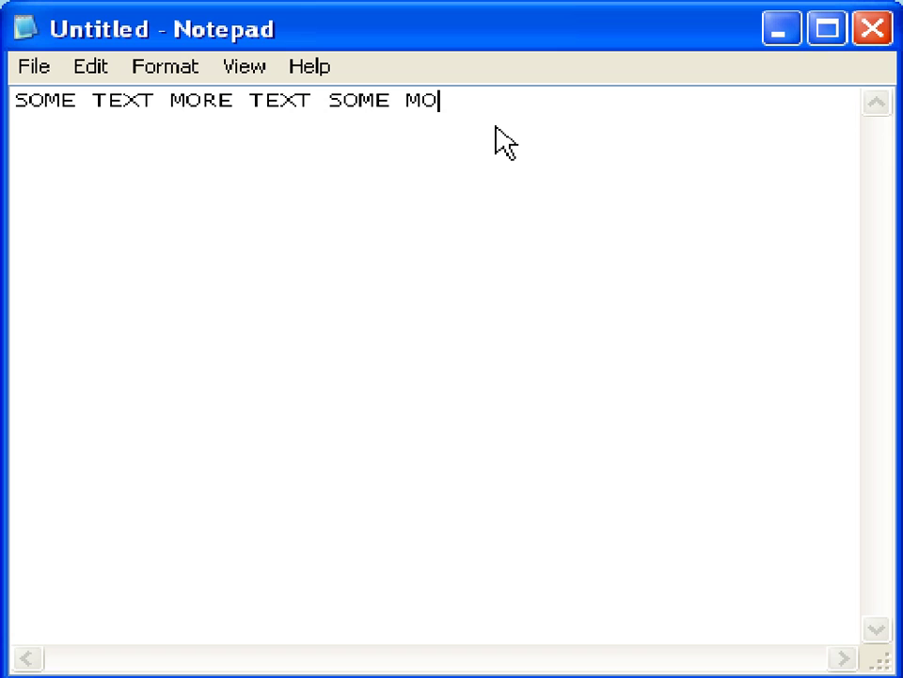
text(RE TEXT)
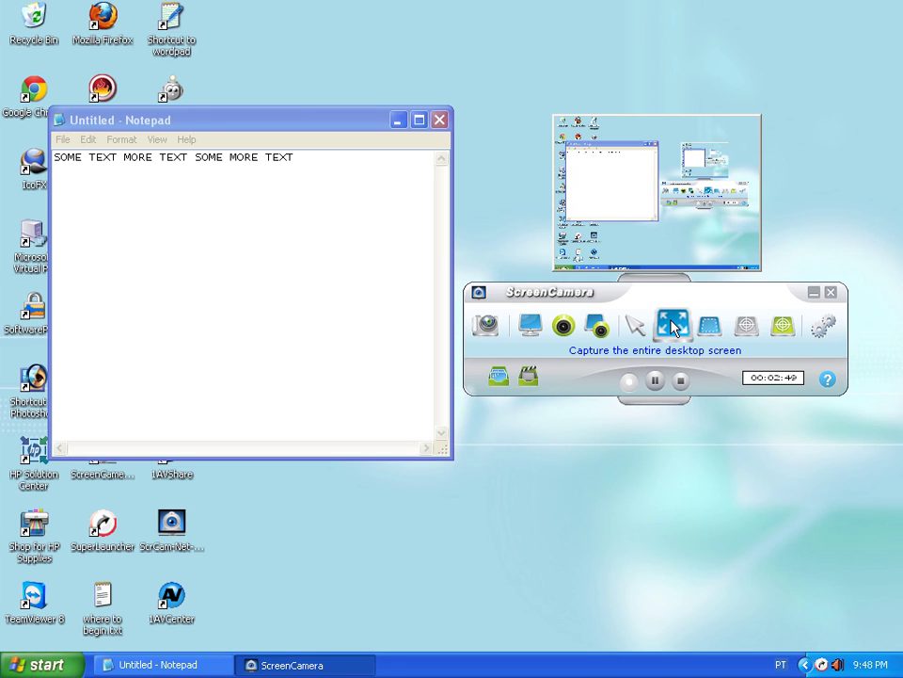
View the saved captures in My Pictures, then My Videos, closing each folder afterwards
click(499, 379)
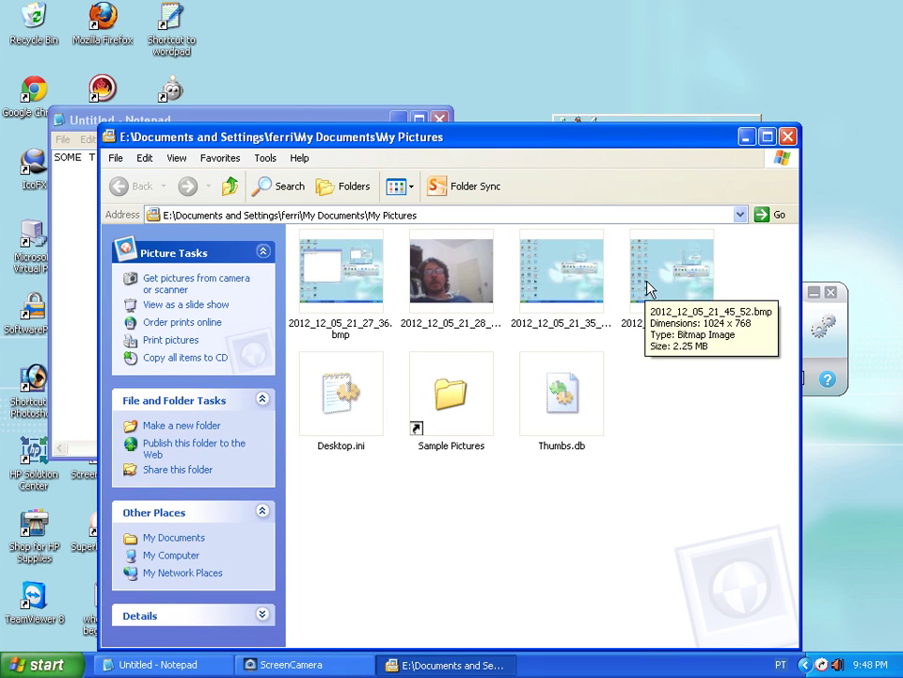
click(788, 137)
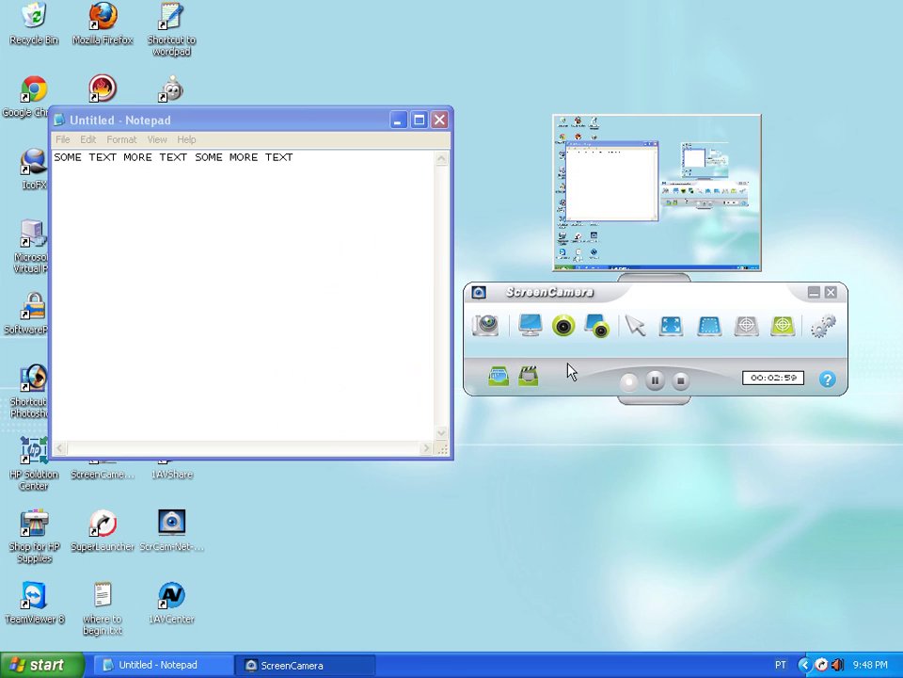
click(532, 378)
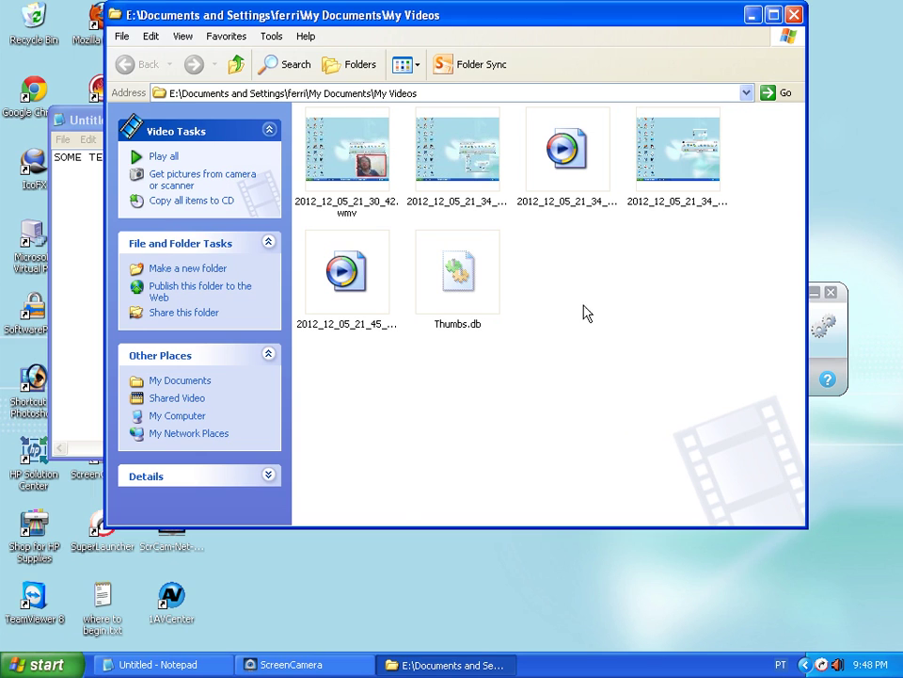
click(795, 16)
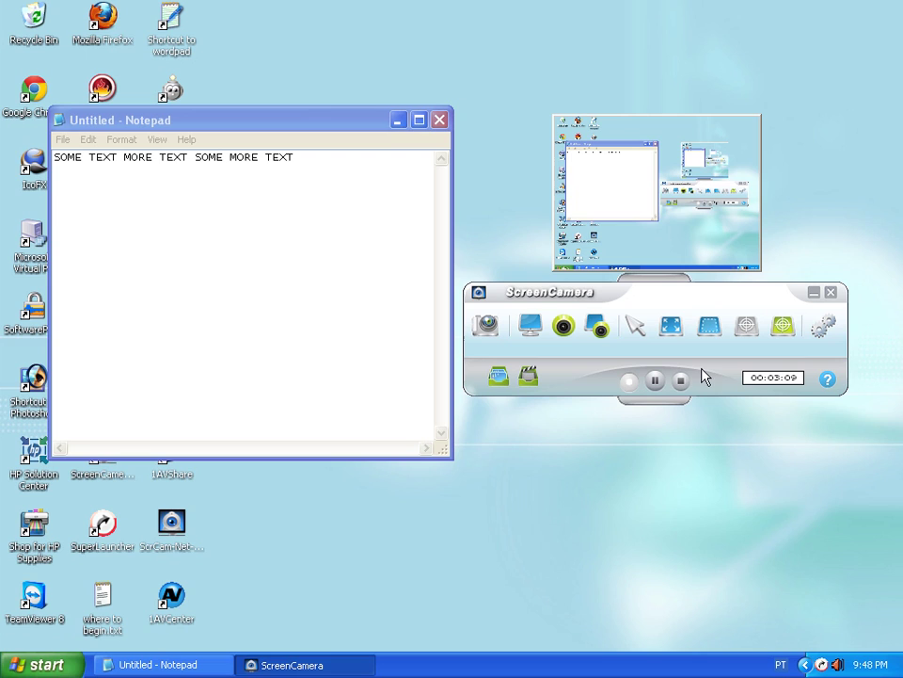